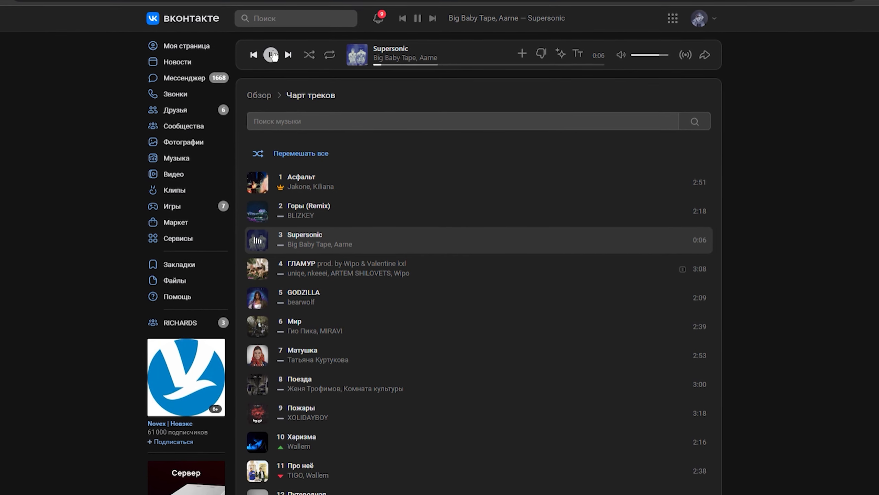
# Pause playback of Supersonic in the VK track chart
pyautogui.click(272, 55)
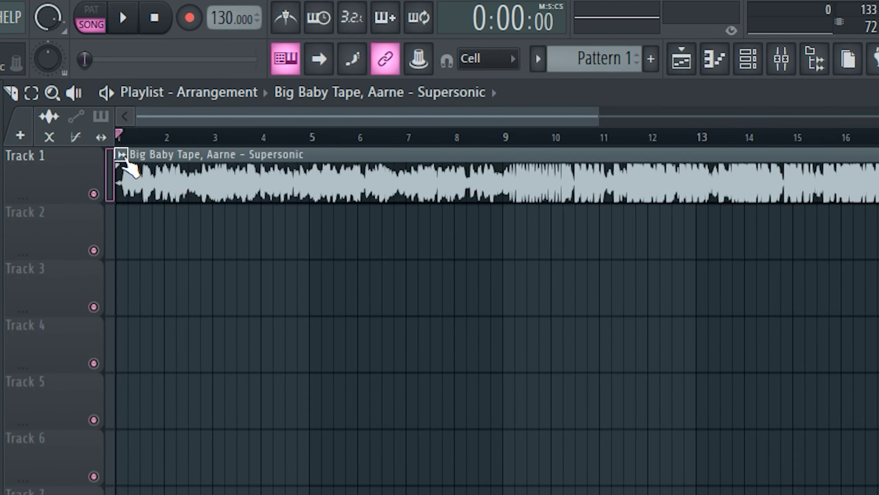
# In FL Studio, detect the Supersonic clip's tempo within the 75 to 150 BPM range and apply it to the project
pyautogui.click(179, 71)
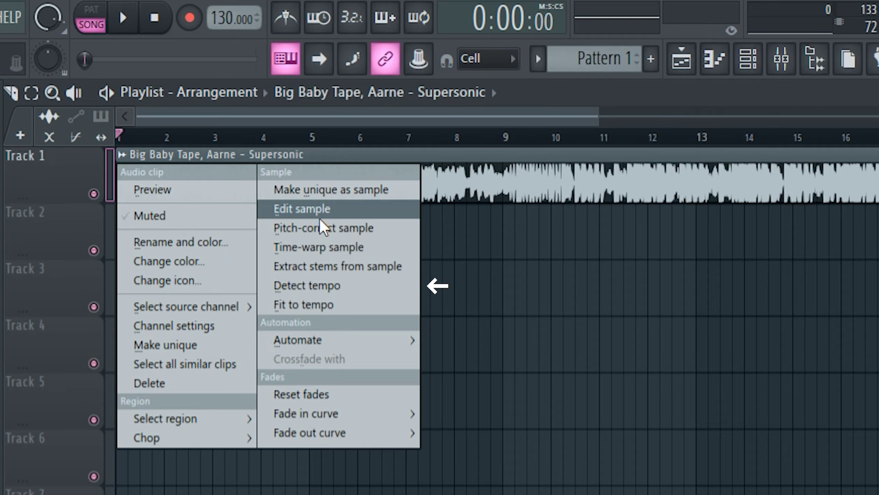
pyautogui.click(306, 285)
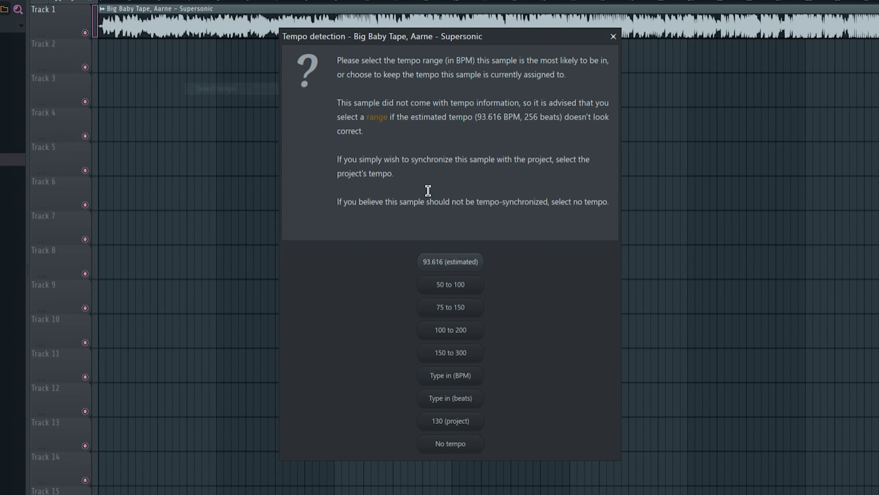
pyautogui.click(447, 313)
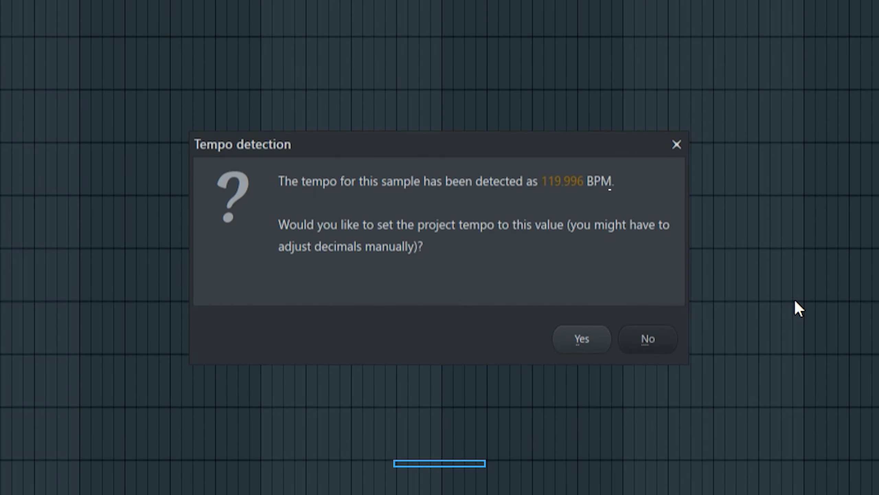
pyautogui.click(648, 339)
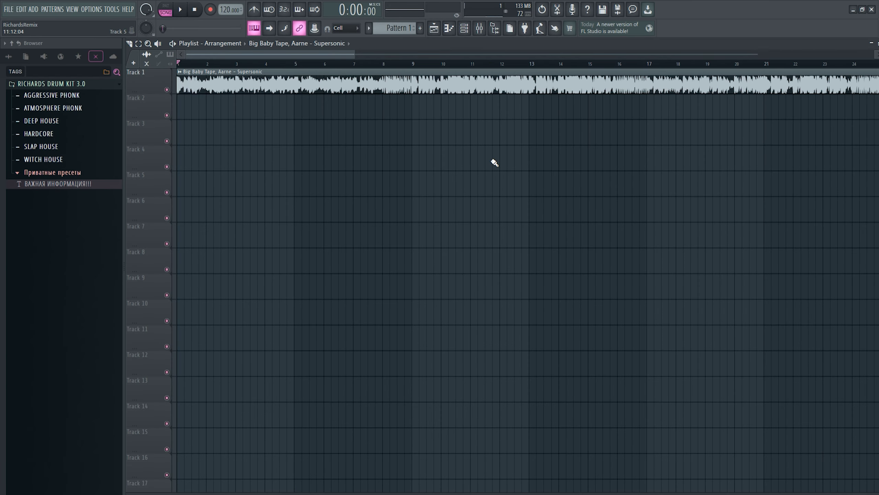
# Set the project tempo to 125 BPM
pyautogui.doubleClick(486, 87)
pyautogui.click(665, 138)
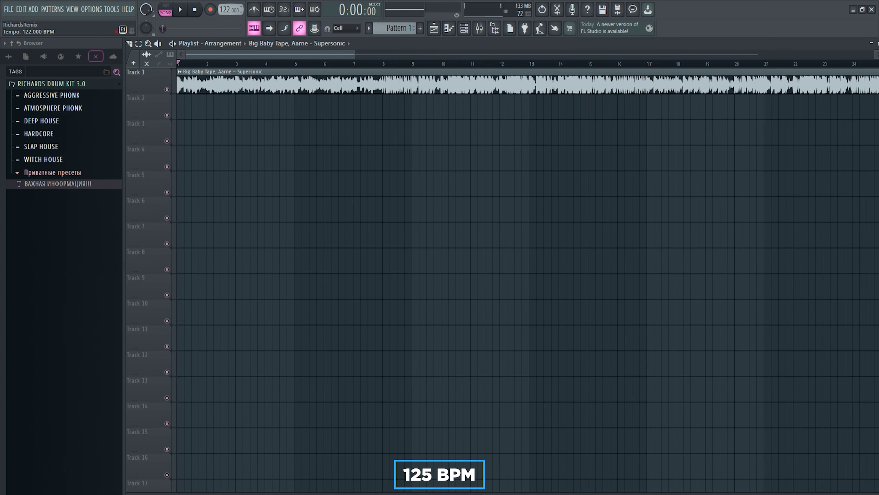
pyautogui.scroll(-2, 531, 152)
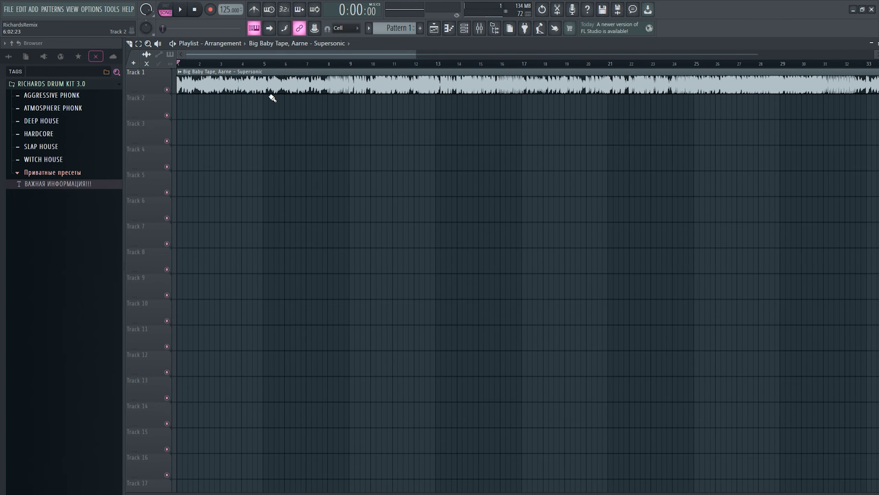
# Extract only the vocals stem from the Supersonic clip on Track 1
pyautogui.click(180, 74)
pyautogui.click(274, 123)
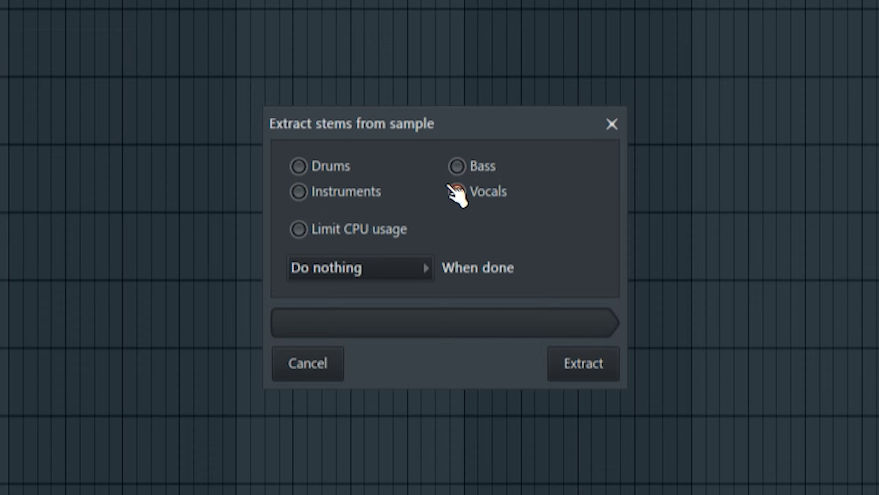
pyautogui.click(445, 226)
pyautogui.click(599, 362)
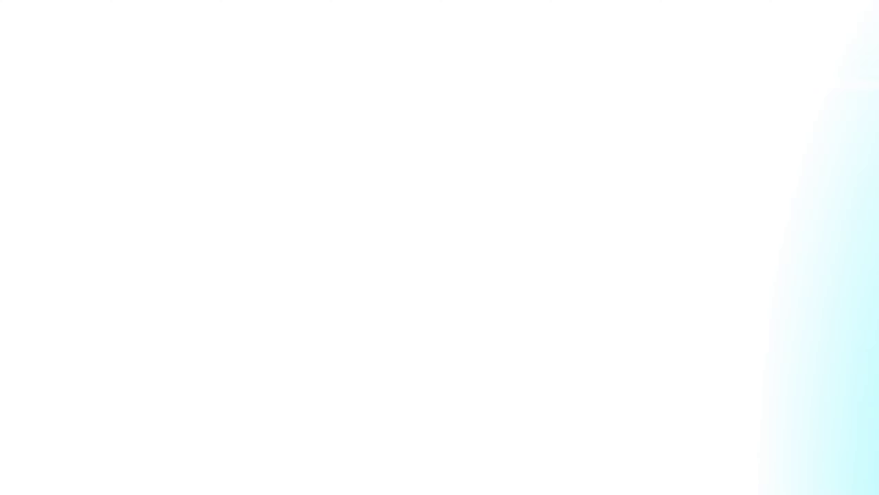
# Place the [R] DH Kick (28) sample from the Deep House kit on Track 2 under the vocal clip
pyautogui.press('space')
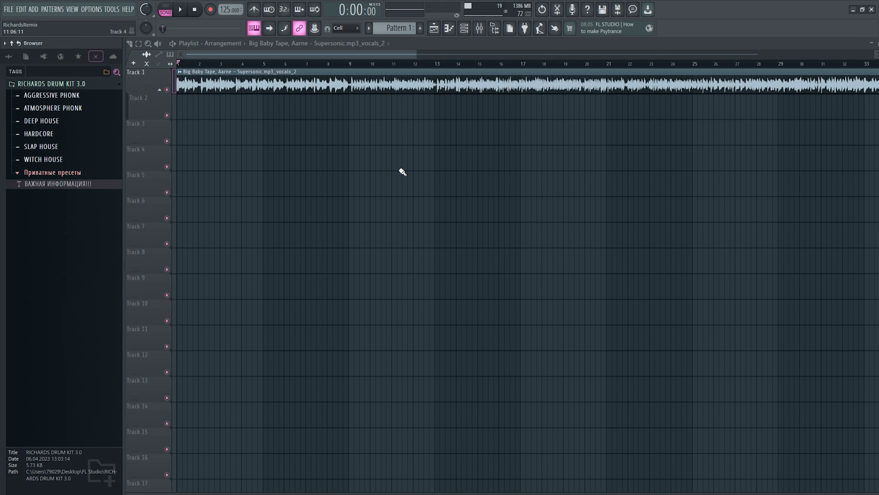
pyautogui.click(94, 124)
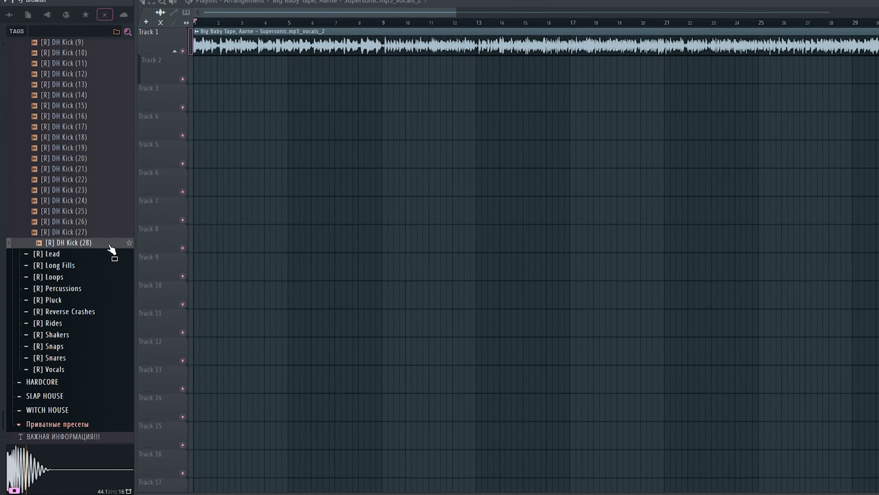
pyautogui.moveTo(99, 265); pyautogui.dragTo(202, 156)
pyautogui.moveTo(181, 114); pyautogui.dragTo(178, 112)
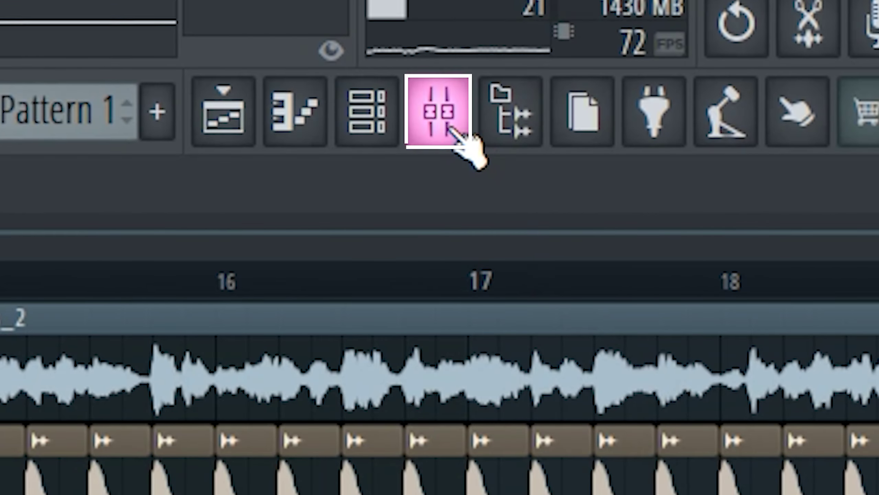
# Show the mixer and open the first effect slot of the selected insert
pyautogui.click(459, 62)
pyautogui.click(827, 61)
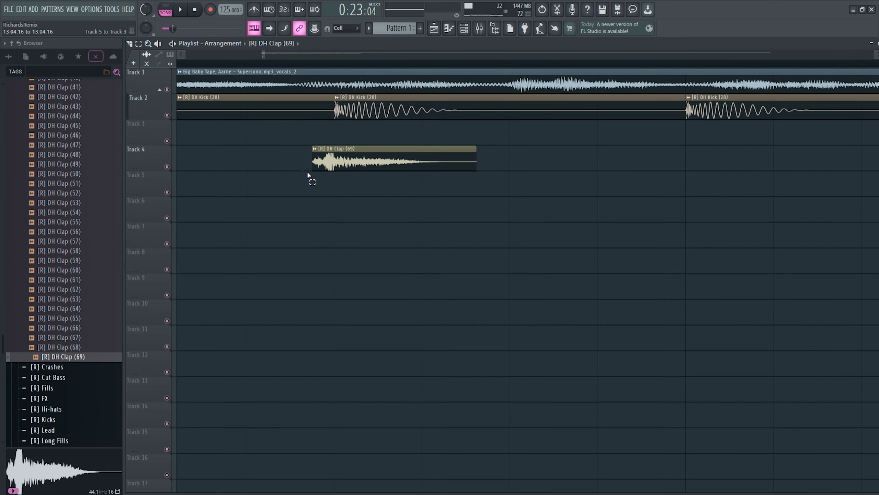
# Position the [R] DH Clap (69) sample on Track 4 and open FabFilter Saturn 2 on mixer insert 19
pyautogui.moveTo(306, 123); pyautogui.dragTo(328, 187)
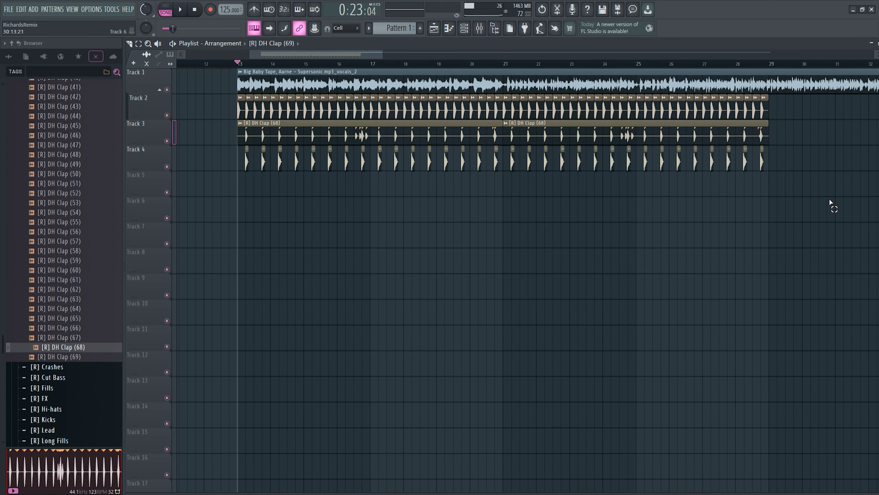
pyautogui.moveTo(825, 220); pyautogui.dragTo(239, 122)
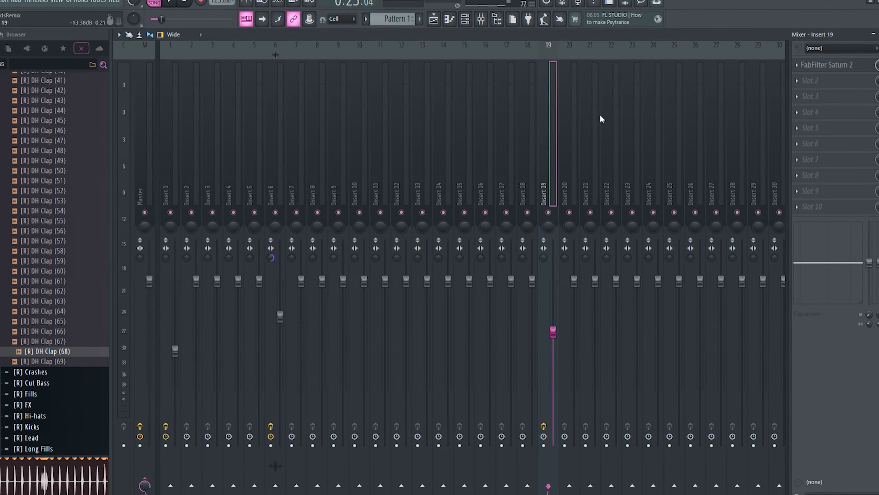
pyautogui.click(818, 68)
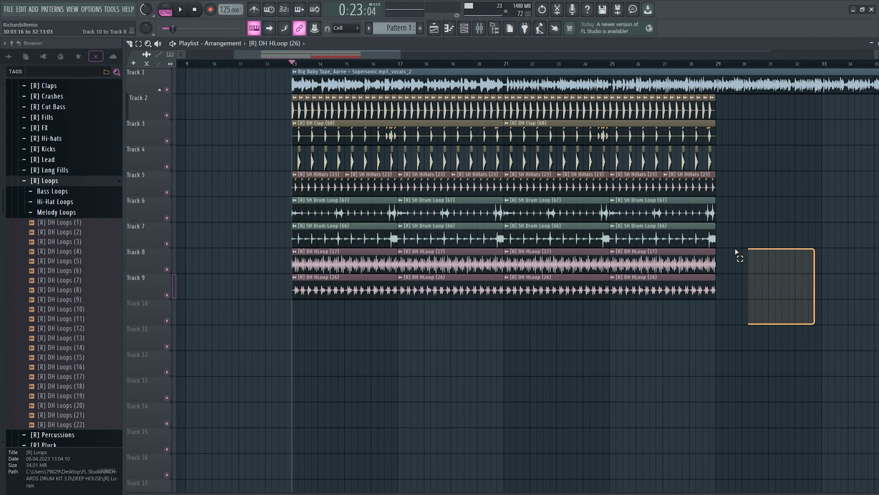
# Select the hi-hat, drum loop and DH HLoop clips on Tracks 5 to 9
pyautogui.moveTo(750, 250); pyautogui.dragTo(261, 184)
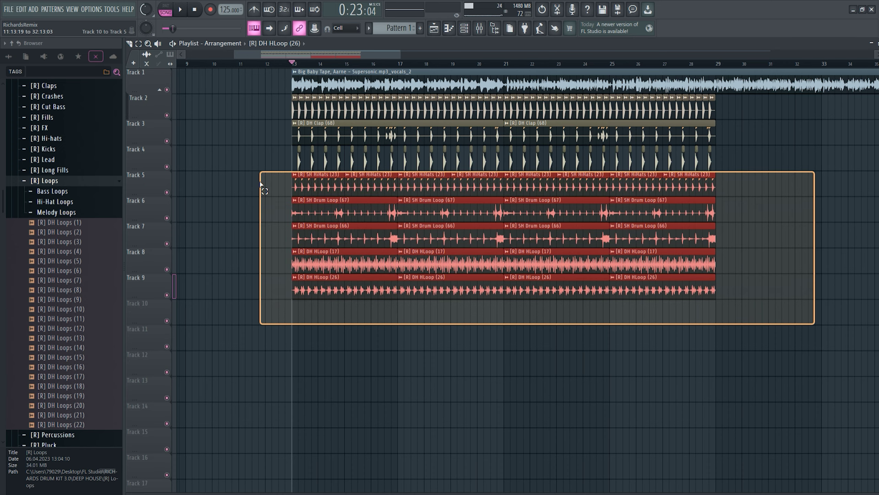
pyautogui.keyDown('ctrl'); pyautogui.click(260, 182); pyautogui.keyUp('ctrl')
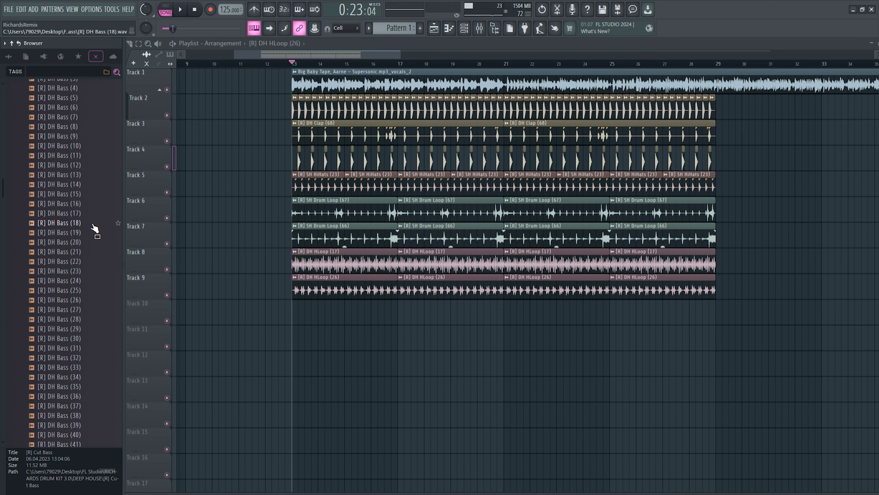
# Browse the Cut Bass folder and audition [R] DH Bass (6) and [R] DH Bass (16)
pyautogui.scroll(-6, 93, 227)
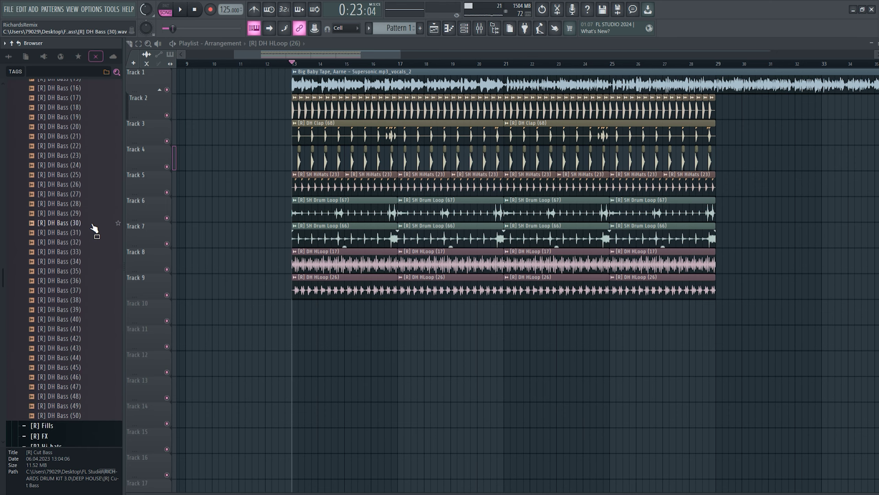
pyautogui.scroll(4, 93, 227)
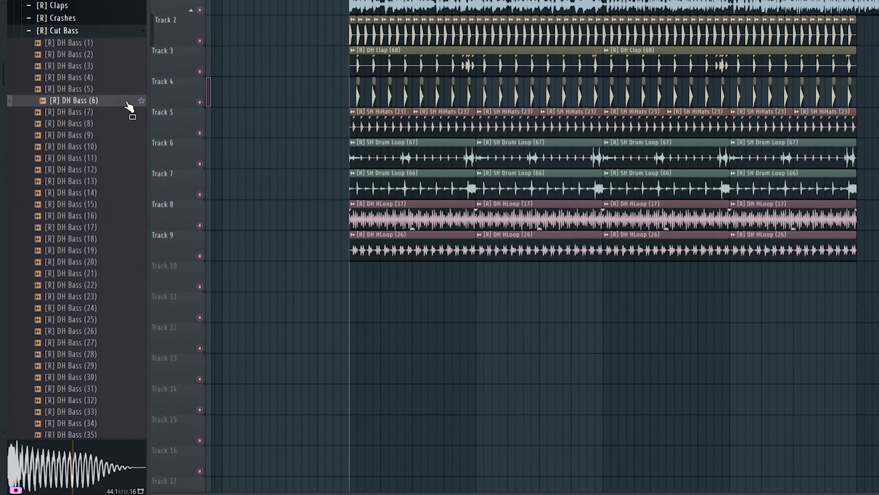
pyautogui.click(106, 165)
pyautogui.click(85, 262)
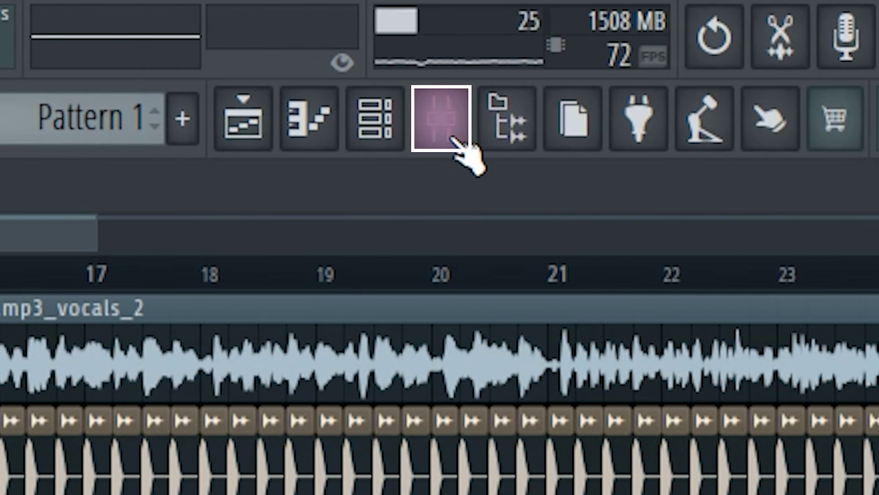
# Add Newtone to slot 3 of mixer insert 24 and load [R] DH Bass (6) into it
pyautogui.click(479, 28)
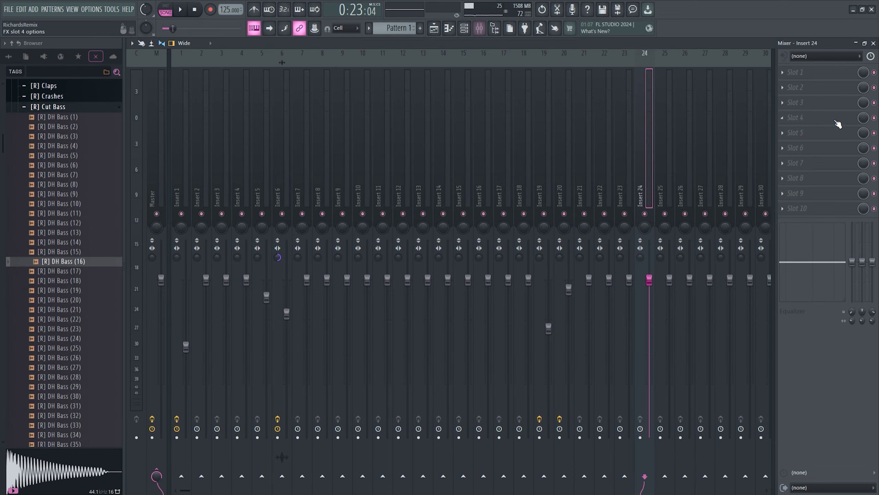
pyautogui.click(803, 103)
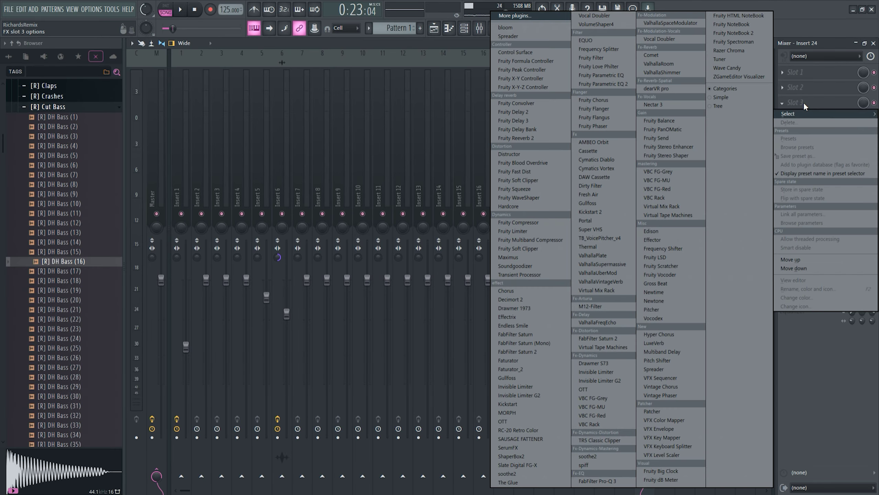
pyautogui.click(670, 298)
pyautogui.moveTo(84, 165); pyautogui.dragTo(87, 168)
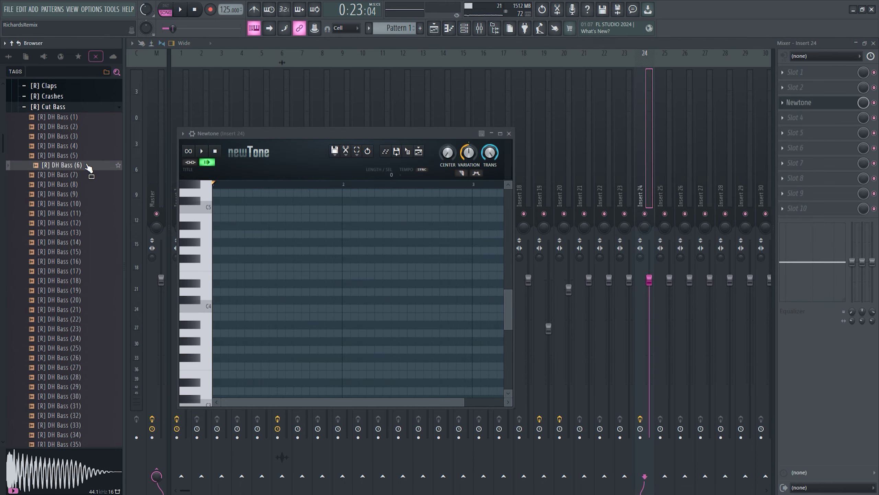
pyautogui.moveTo(313, 244); pyautogui.dragTo(387, 345)
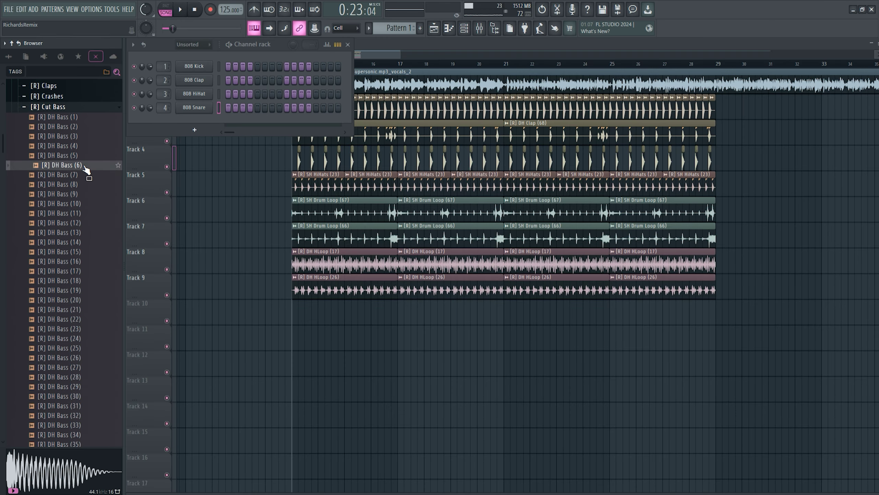
# Add [R] DH Bass (6) to the channel rack as a new channel and set its root note to G#4
pyautogui.moveTo(61, 165); pyautogui.dragTo(124, 155)
pyautogui.moveTo(161, 131); pyautogui.dragTo(187, 118)
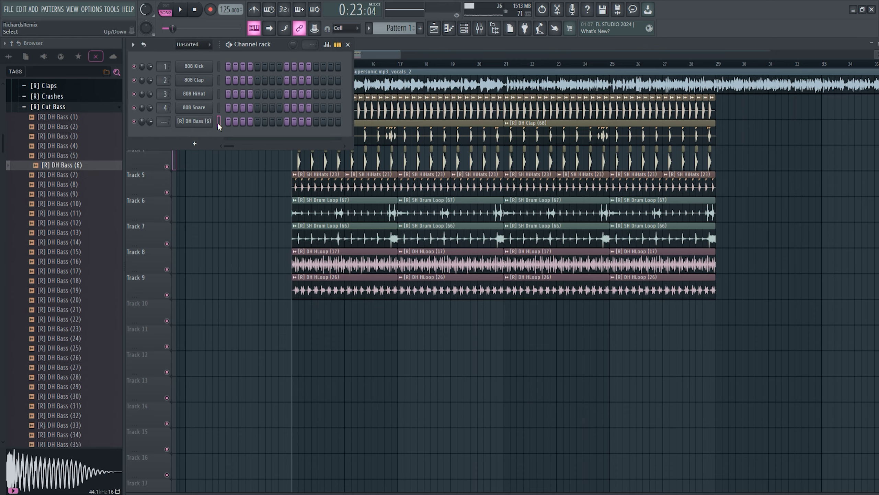
pyautogui.click(205, 121)
pyautogui.click(251, 82)
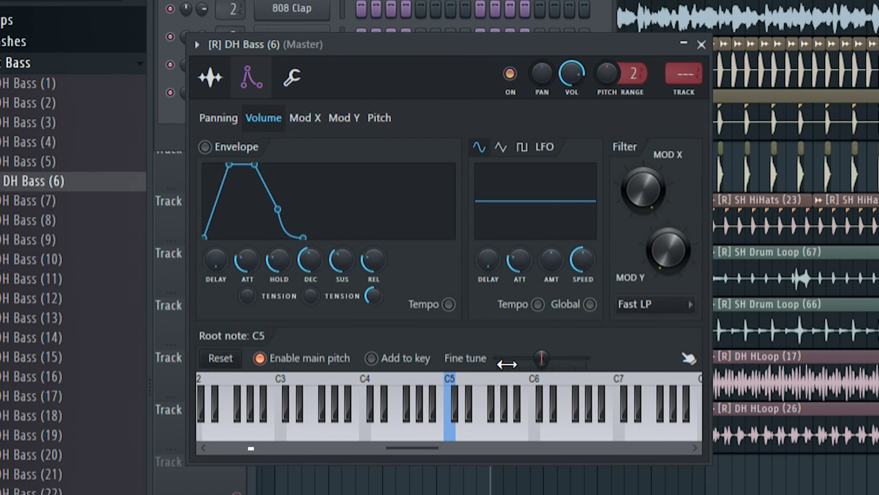
pyautogui.rightClick(420, 411)
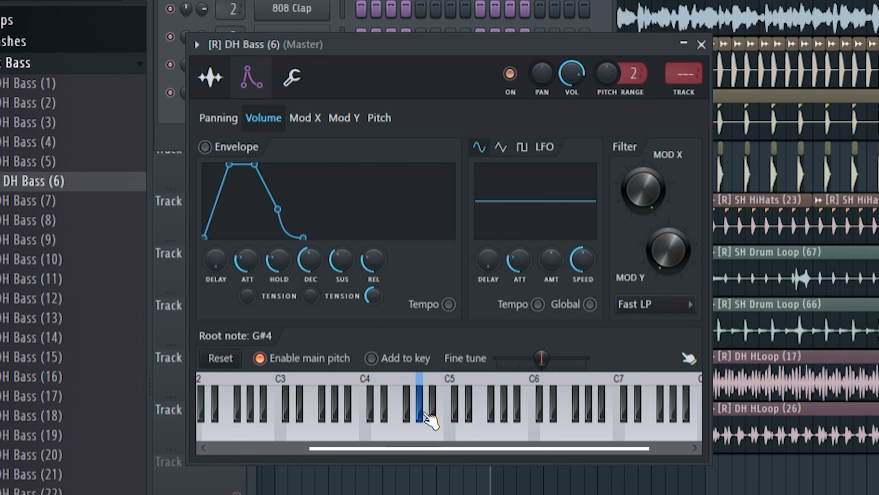
pyautogui.moveTo(252, 260); pyautogui.dragTo(275, 239)
pyautogui.moveTo(317, 266); pyautogui.dragTo(374, 280)
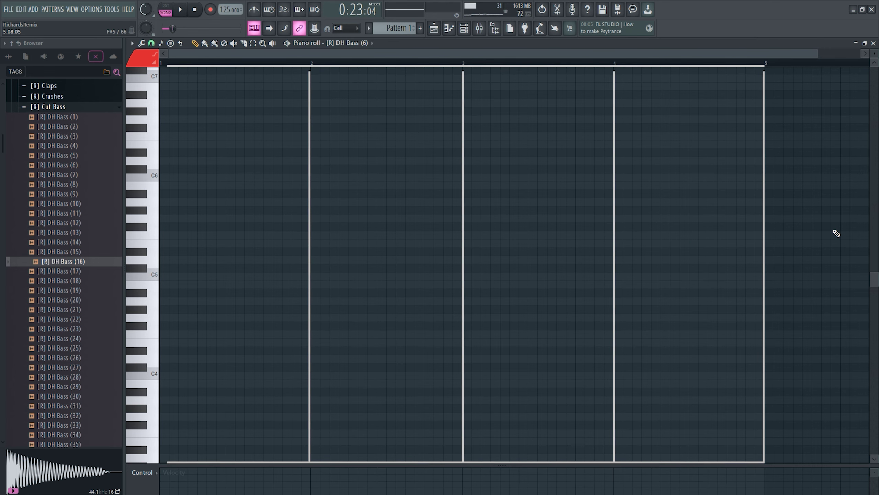
# Enter two 2-step F4 notes and one 4-step F4 note from the start of bar 1 in the bass piano roll
pyautogui.scroll(-3, 215, 274)
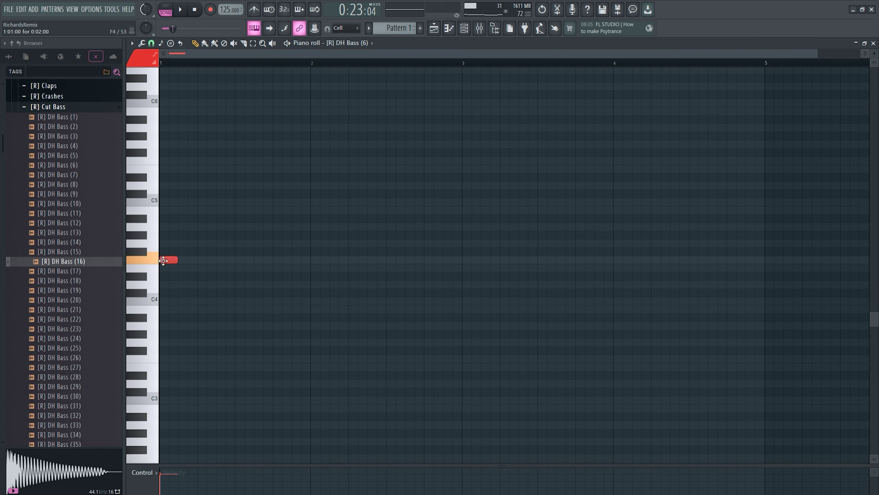
pyautogui.moveTo(227, 278); pyautogui.dragTo(135, 250)
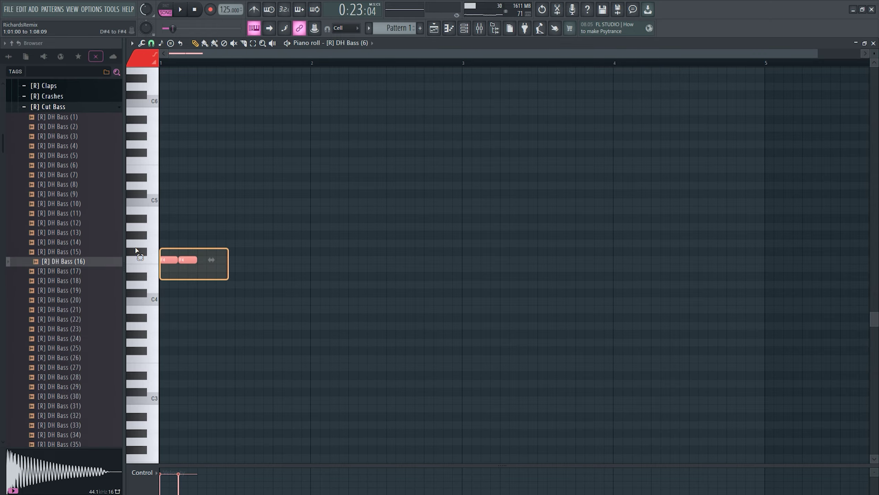
pyautogui.moveTo(209, 267); pyautogui.dragTo(233, 260)
pyautogui.press('space')
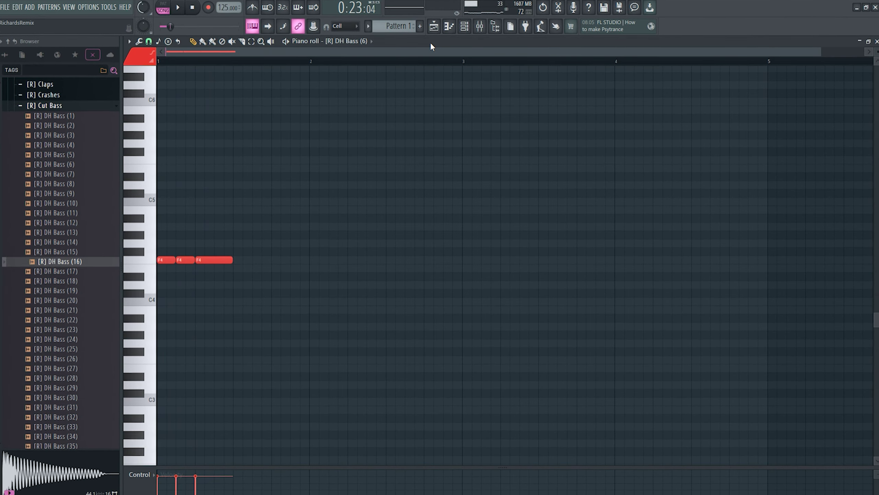
pyautogui.press('space')
# Duplicate the three F4 bass notes into the second half of bar 1, raise the copies to G#4 and play them back
pyautogui.hotkey('ctrl', 'b')
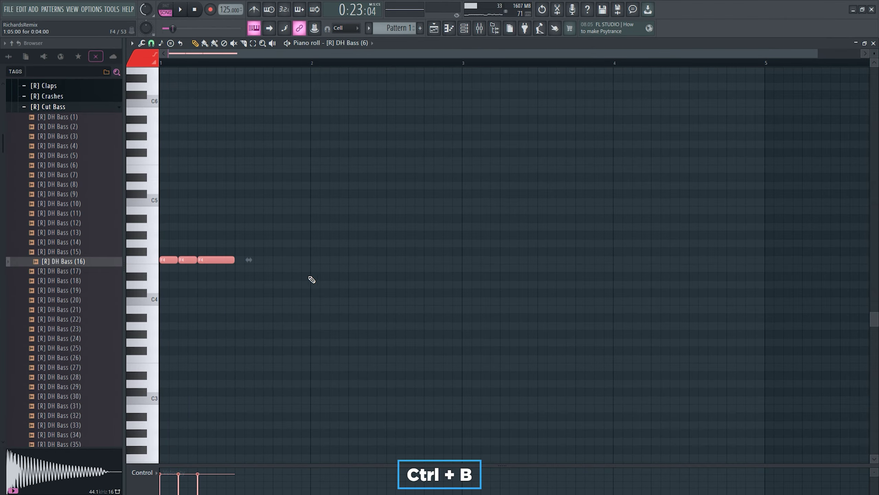
pyautogui.moveTo(297, 260); pyautogui.dragTo(297, 236)
pyautogui.press('space')
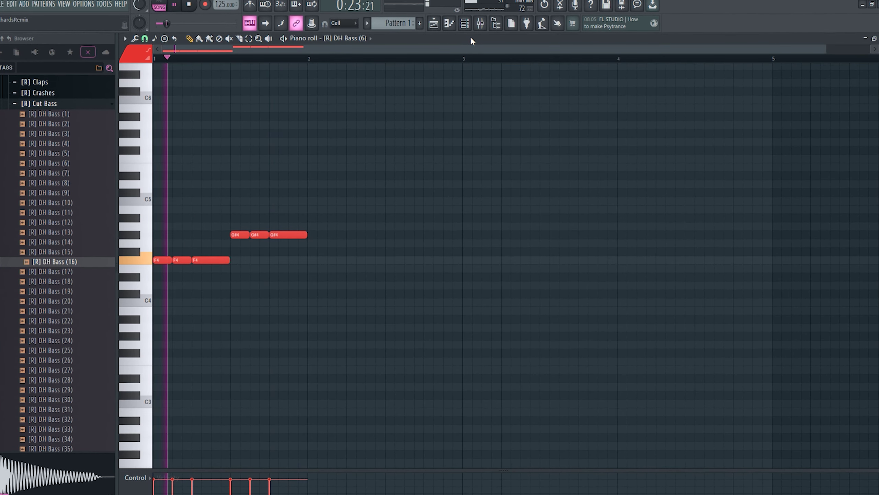
pyautogui.press('space')
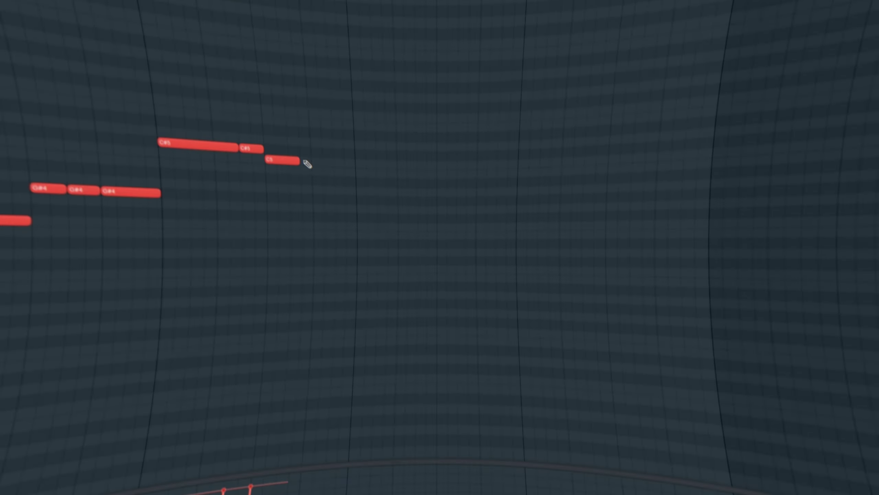
# Complete bar 2 of the bass line with C#5 and C5 notes and duplicate the two-bar phrase into bars 3 and 4
pyautogui.moveTo(589, 337)
pyautogui.mouseDown()
pyautogui.moveTo(498, 300)
pyautogui.moveTo(449, 228)
pyautogui.moveTo(583, 267)
pyautogui.mouseUp()
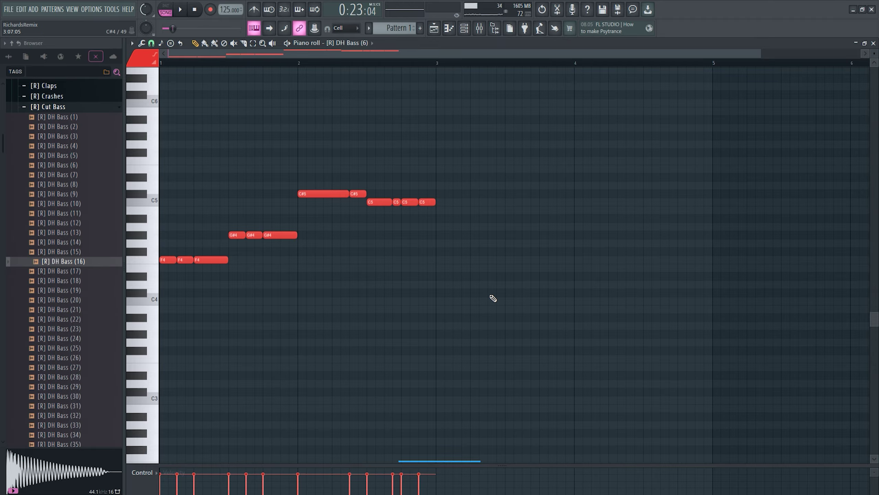
pyautogui.moveTo(493, 298); pyautogui.dragTo(160, 192)
pyautogui.hotkey('ctrl', 'b')
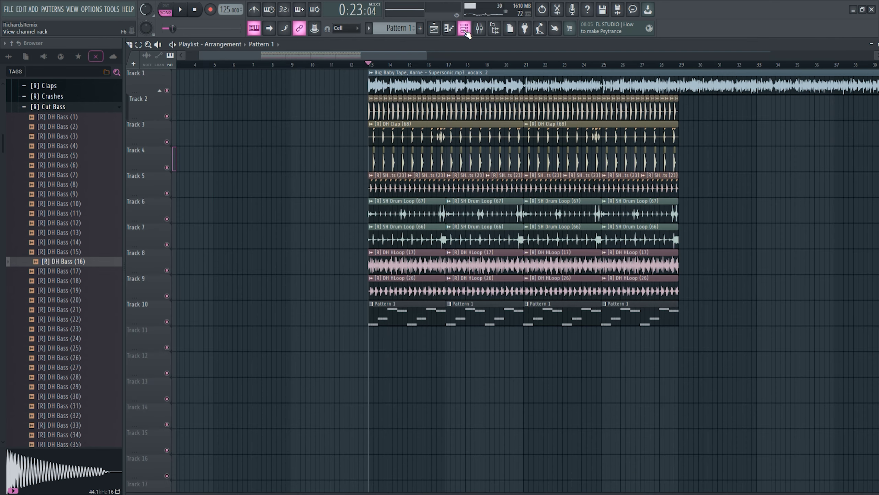
# Add a Serum channel to the channel rack and load the [R] SH Sub Bass (2) preset into it
pyautogui.click(464, 30)
pyautogui.click(185, 158)
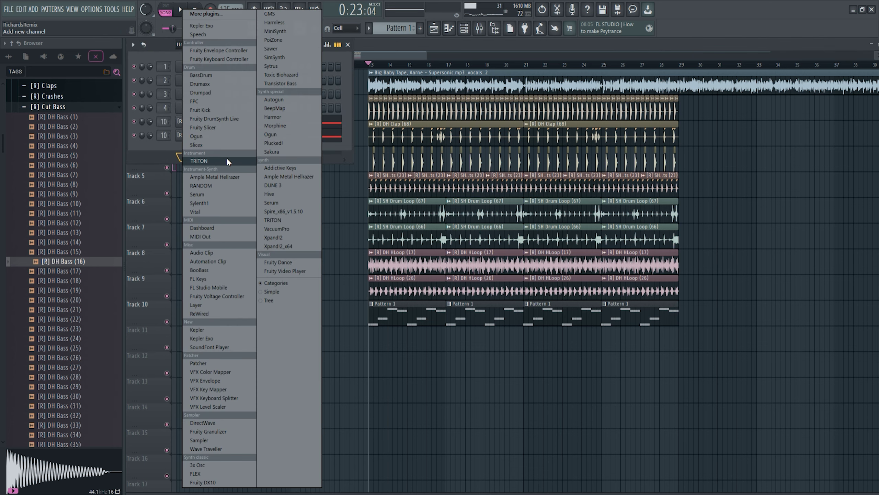
pyautogui.click(290, 204)
pyautogui.scroll(-10, 88, 275)
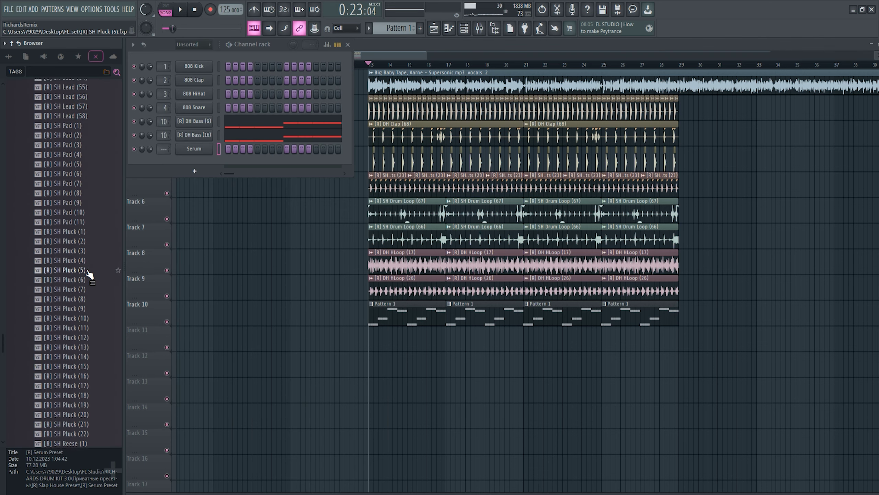
pyautogui.scroll(-3, 89, 276)
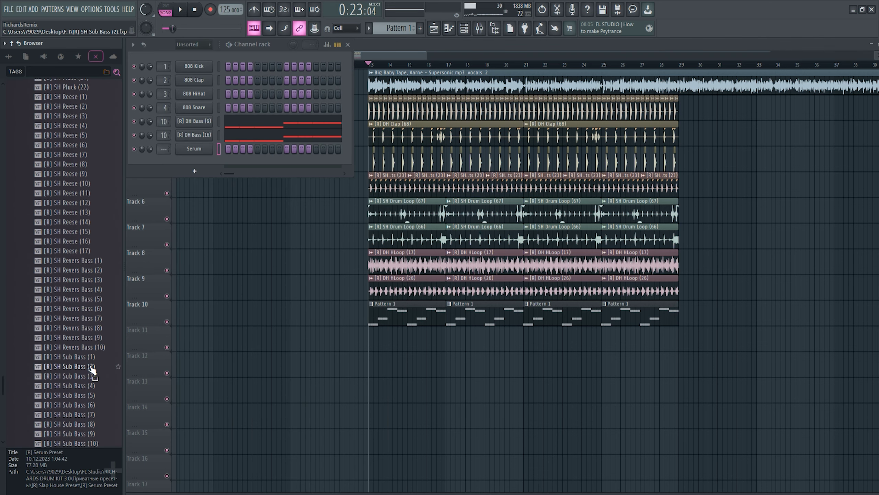
pyautogui.moveTo(92, 367); pyautogui.dragTo(212, 153)
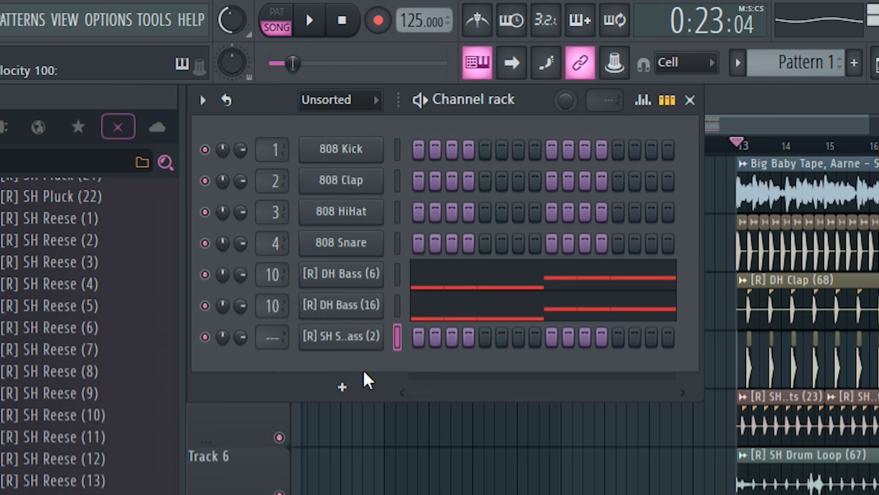
# Copy the notes of the [R] DH Bass (16) channel into the [R] SH Sub Bass (2) channel
pyautogui.click(218, 138)
pyautogui.hotkey('ctrl', 'c')
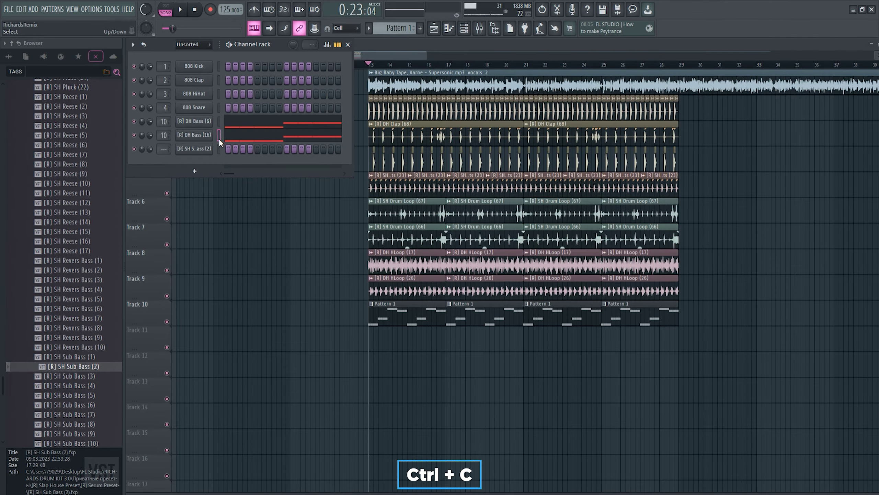
pyautogui.click(218, 150)
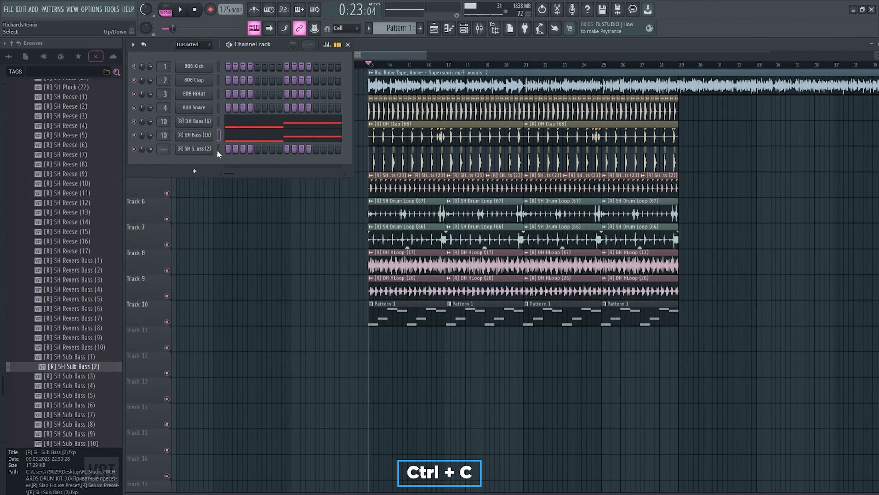
pyautogui.hotkey('ctrl', 'v')
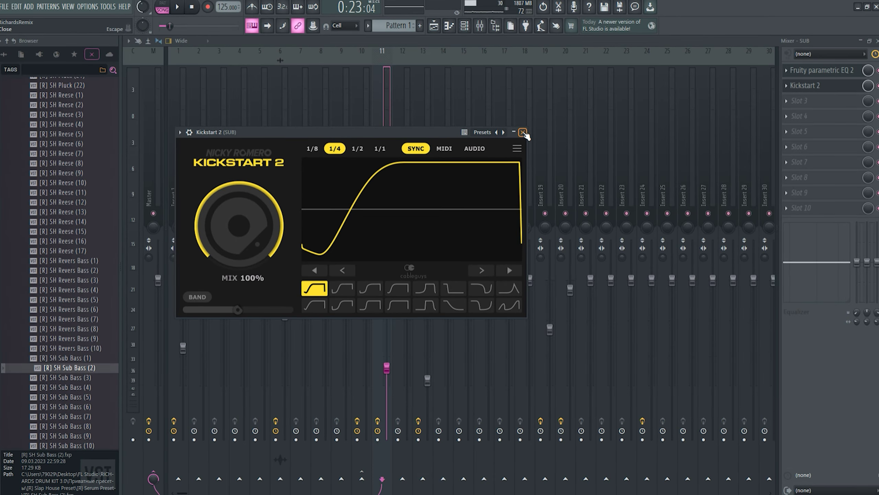
# Review the effects on the SUB mixer insert and play back the arrangement from bar 13
pyautogui.click(783, 68)
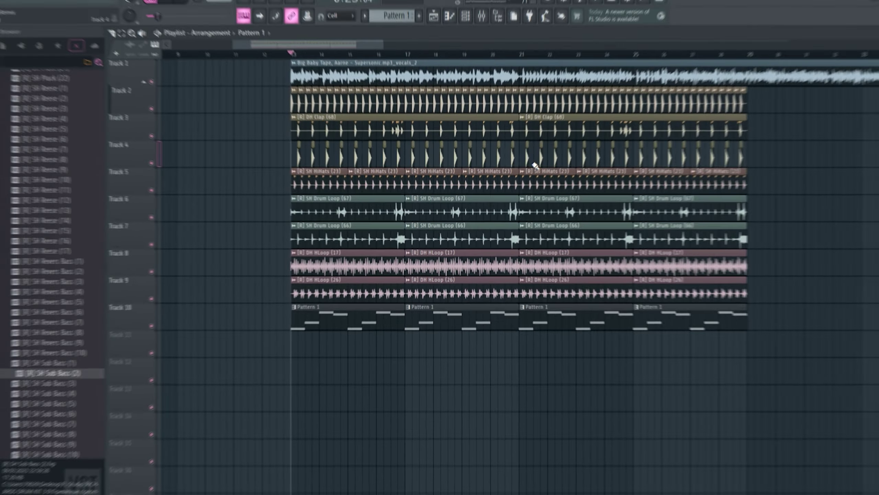
pyautogui.scroll(-3, 653, 172)
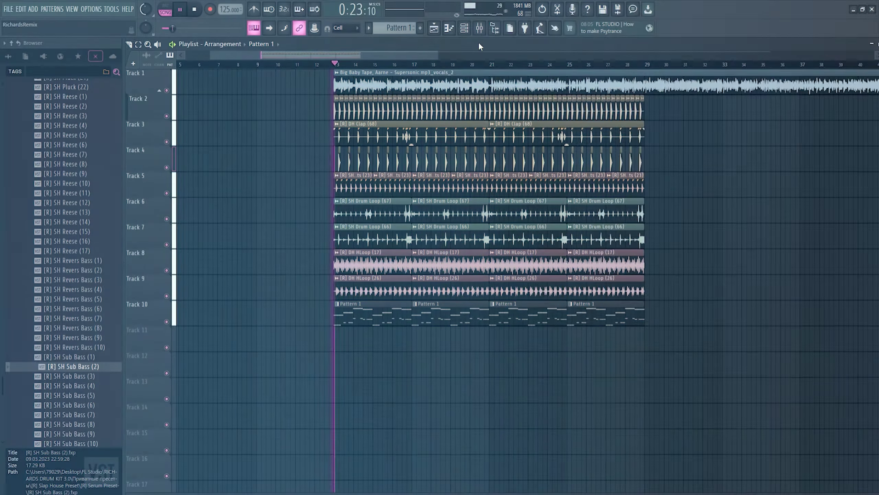
pyautogui.press('space')
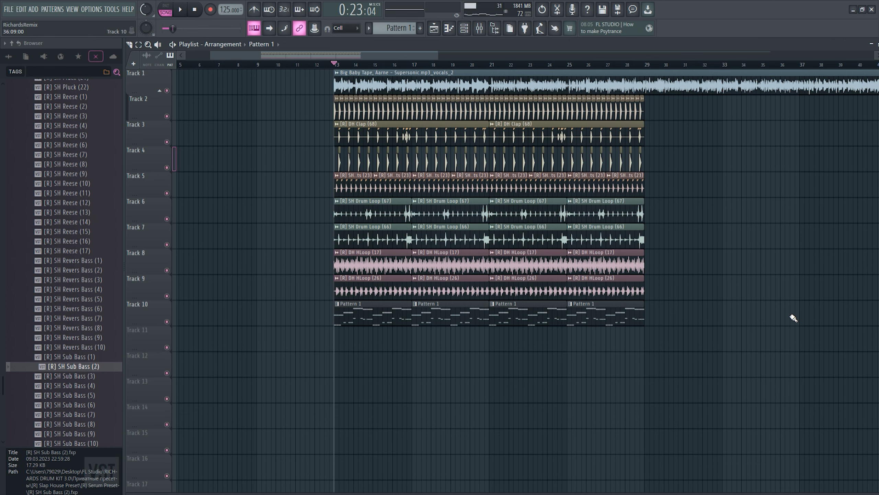
# Add another Serum channel and load the [R] SH Brass (2) preset into it
pyautogui.press('F6')
pyautogui.click(194, 170)
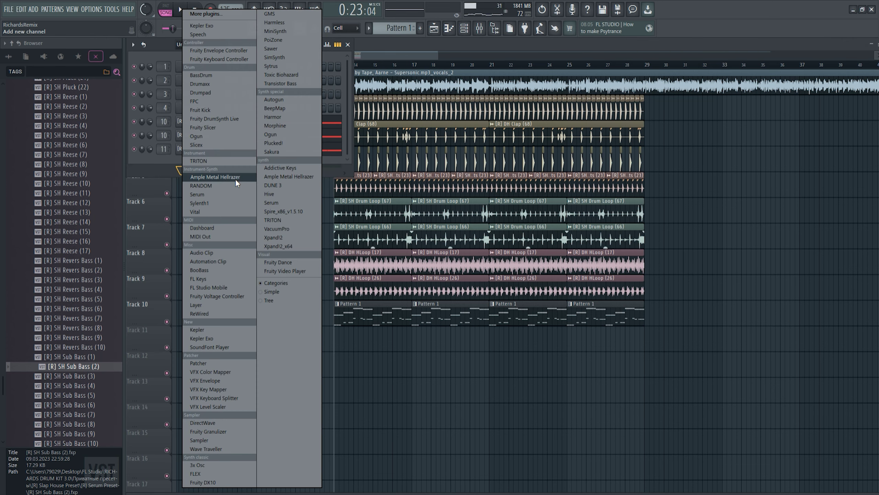
pyautogui.click(289, 202)
pyautogui.scroll(10, 70, 277)
pyautogui.moveTo(70, 289); pyautogui.dragTo(98, 292)
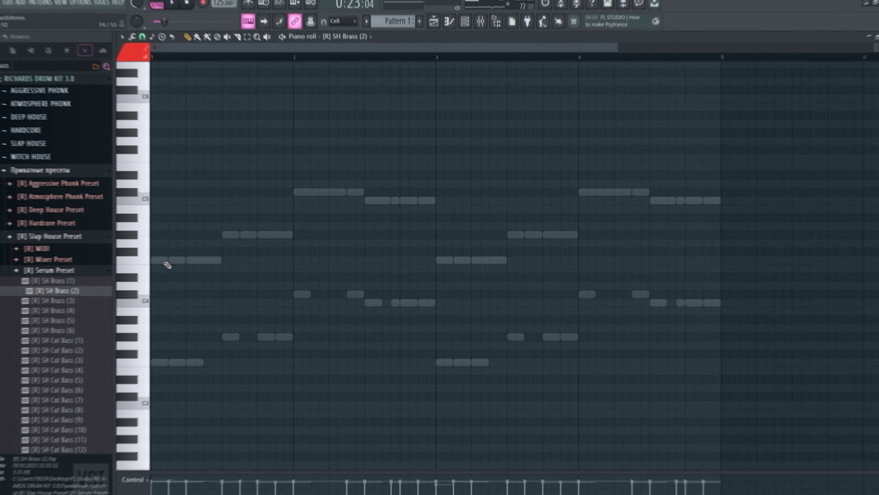
# Enter one-bar brass notes alternating F4 and C#5 across bars 1 to 4 and play them back
pyautogui.click(158, 260)
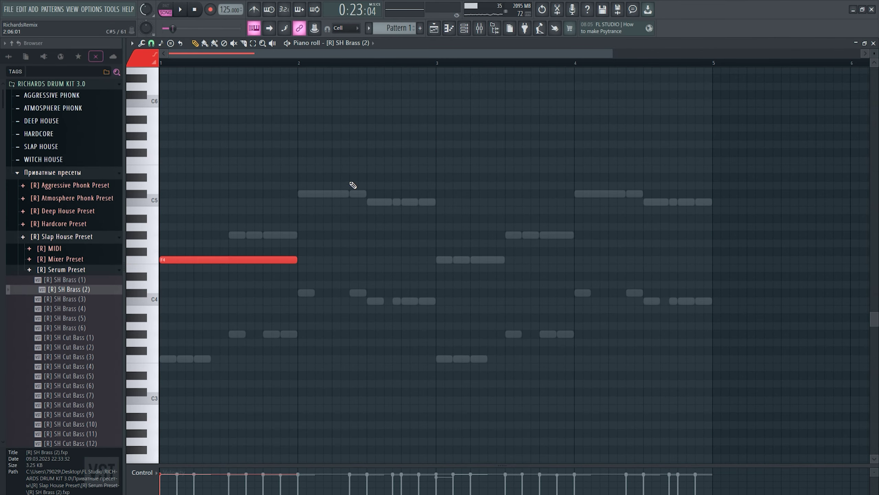
pyautogui.click(435, 260)
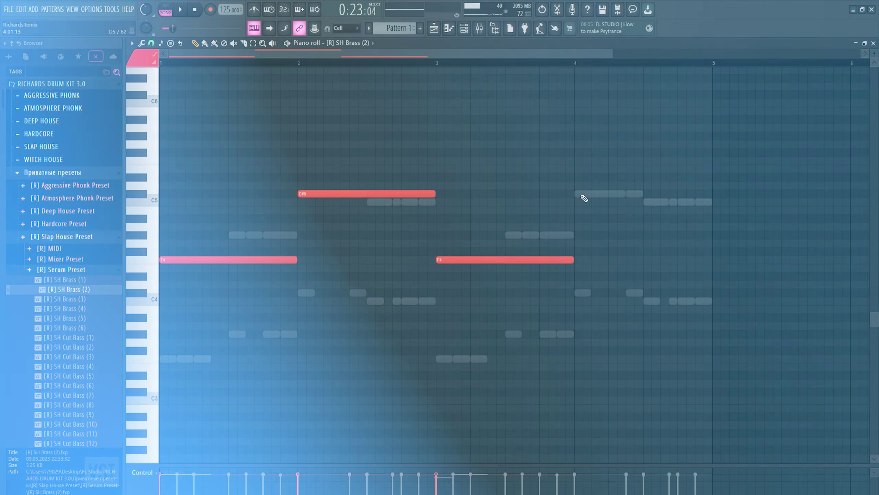
pyautogui.click(577, 193)
pyautogui.press('space')
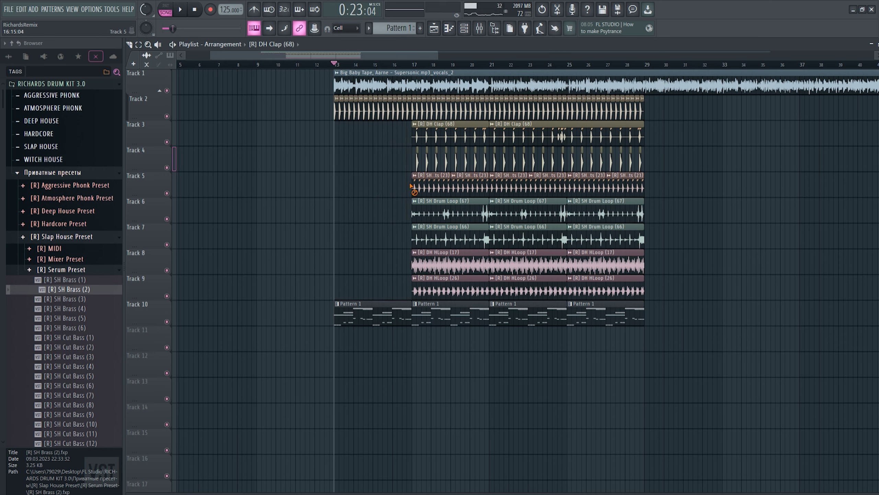
# Delete the hi-hat, drum loop and HLoop clips between bars 17 and 21 on Tracks 5 to 9
pyautogui.rightClick(430, 187)
pyautogui.rightClick(466, 188)
pyautogui.rightClick(464, 213)
pyautogui.rightClick(465, 245)
pyautogui.rightClick(462, 265)
pyautogui.rightClick(462, 290)
pyautogui.moveTo(694, 288); pyautogui.dragTo(491, 185)
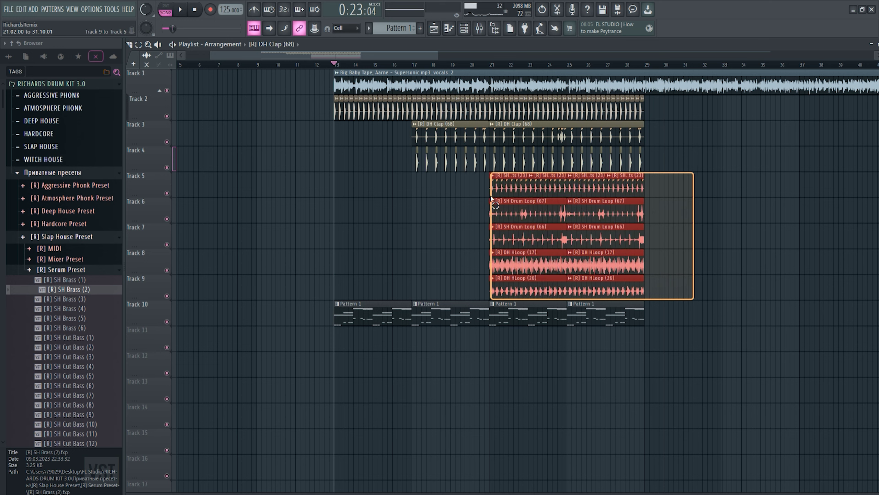
pyautogui.moveTo(722, 339); pyautogui.dragTo(723, 121)
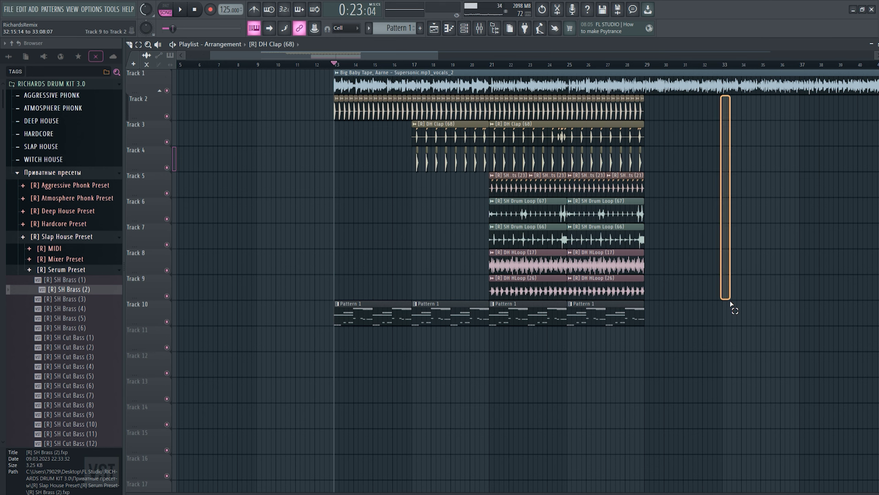
pyautogui.moveTo(731, 304); pyautogui.dragTo(730, 304)
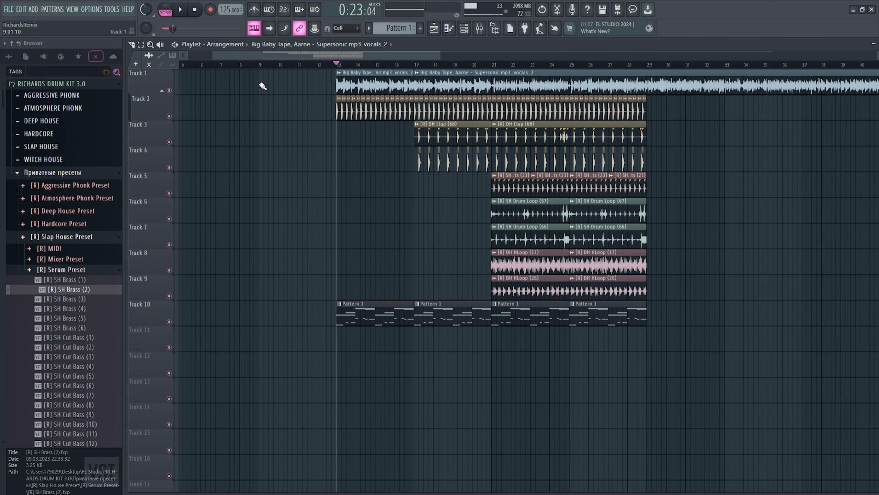
# Place a four-bar vocal clip at bar 9 on Track 1, make it unique and play the arrangement from there
pyautogui.click(262, 85)
pyautogui.click(262, 72)
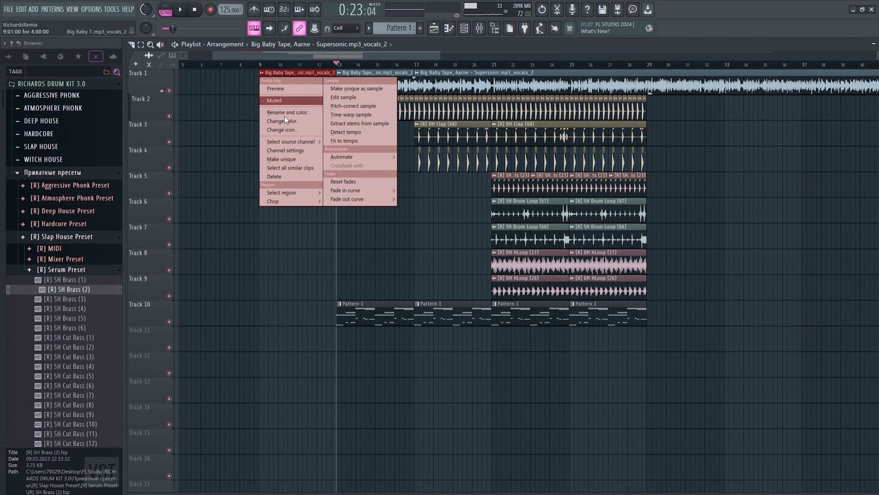
pyautogui.click(298, 160)
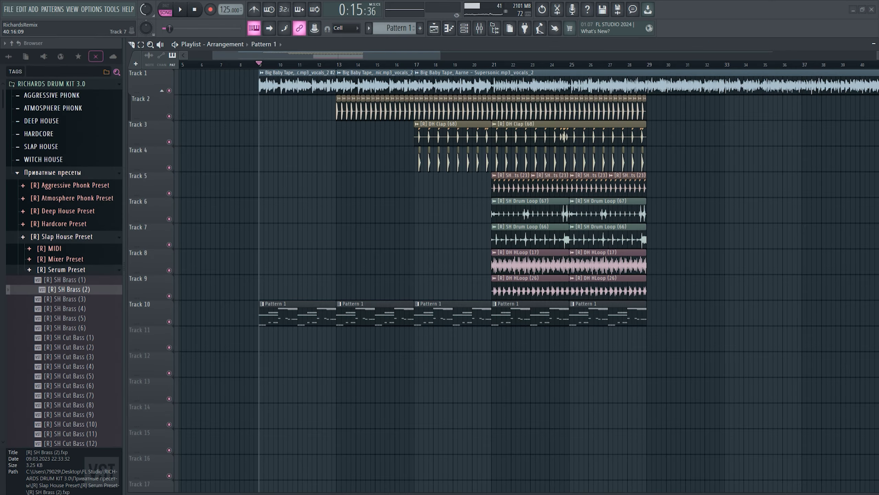
pyautogui.press('space')
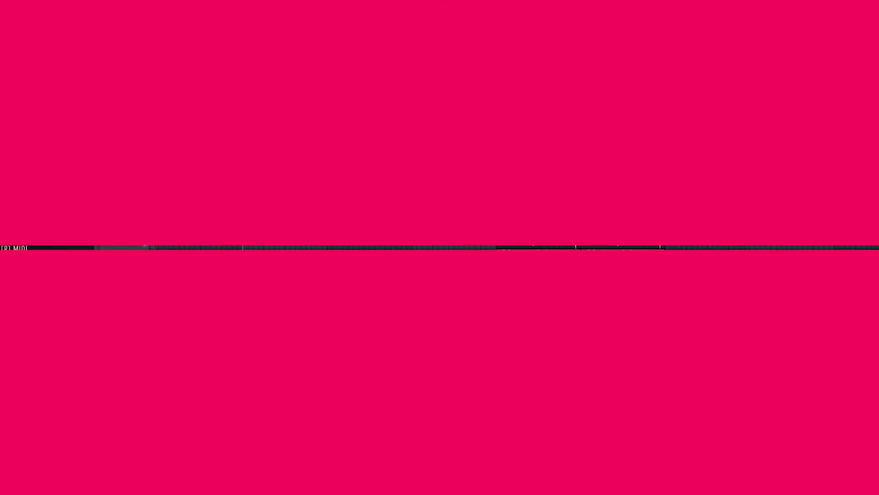
# Arrange [R] DH Crash (32), [R] DH Crash (33) and [R] SH Crash (17) clips on Tracks 11 to 13 and audition them soloed
pyautogui.moveTo(748, 352); pyautogui.dragTo(739, 379)
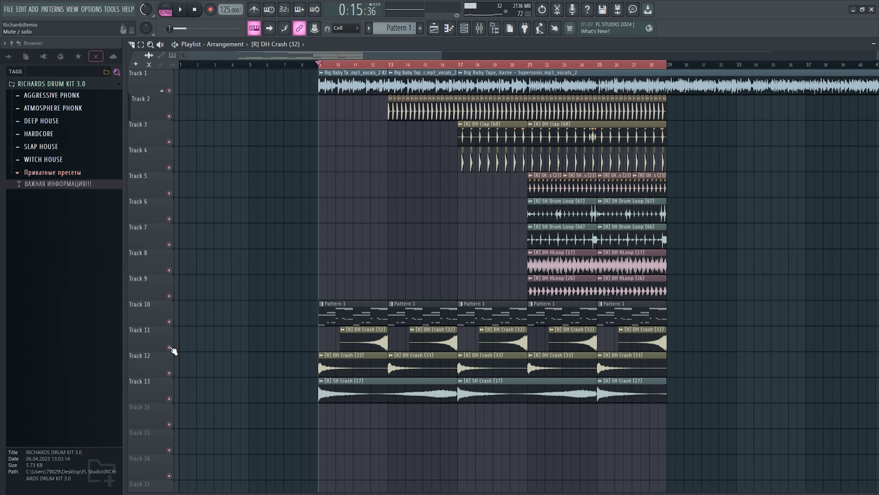
pyautogui.press('space')
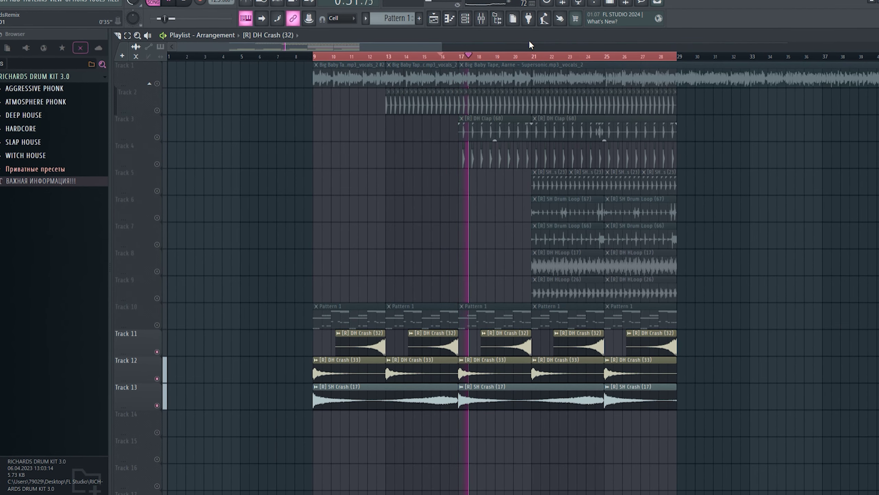
pyautogui.press('space')
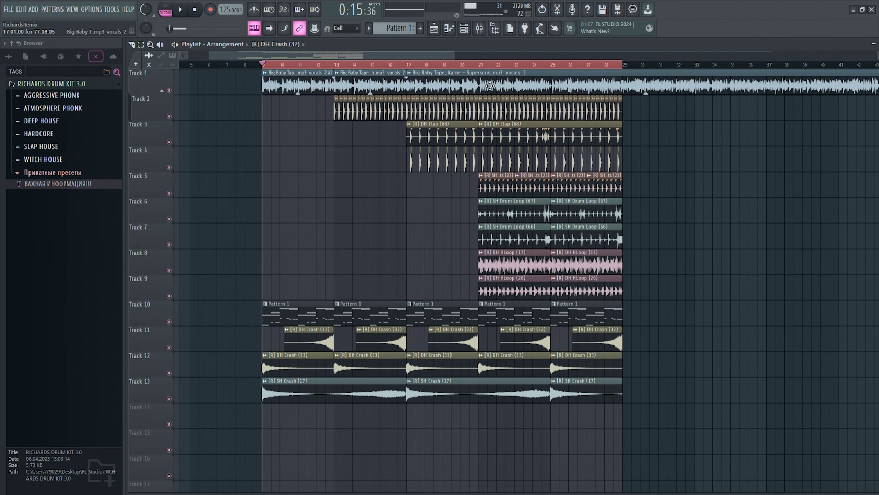